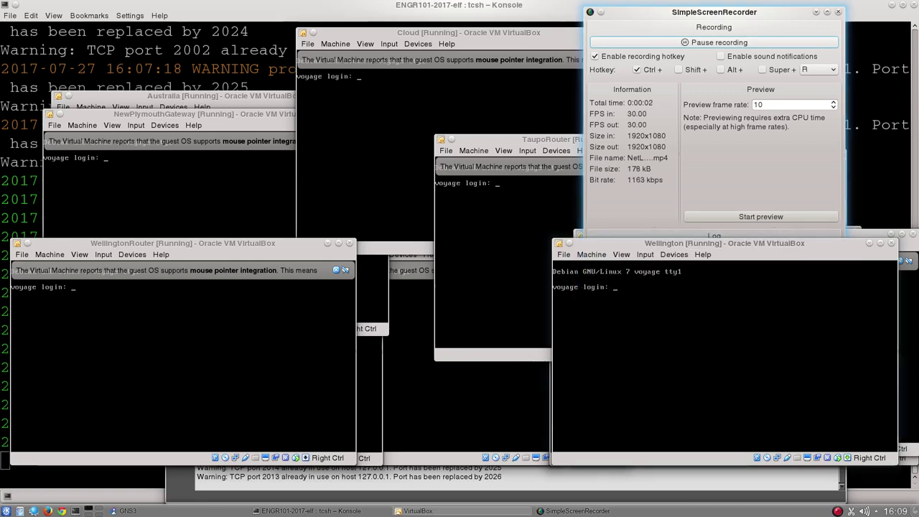
Minimize the SimpleScreenRecorder window so the VirtualBox VM consoles at the voyage login prompt show
left_click(816, 12)
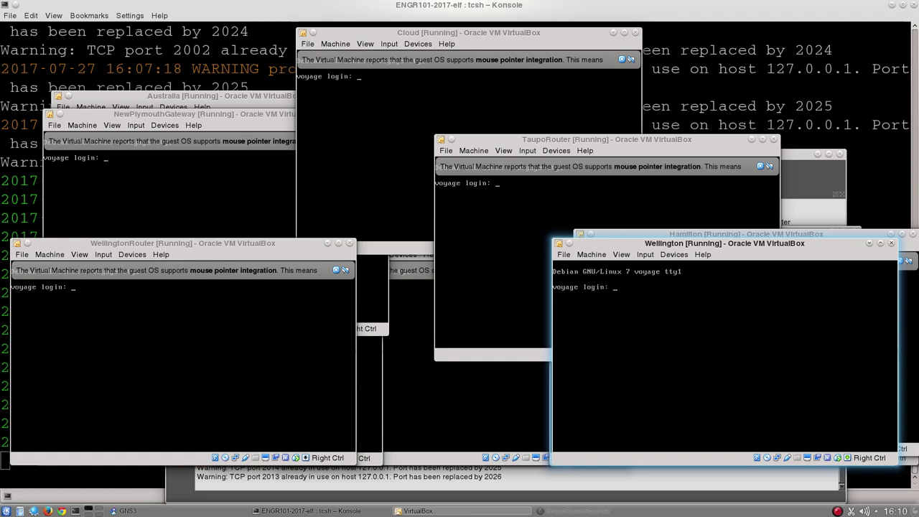
Log in to the Wellington console as root, re-entering 'root' after the 'Login incorrect' failure
type("root")
key("Return")
type("root")
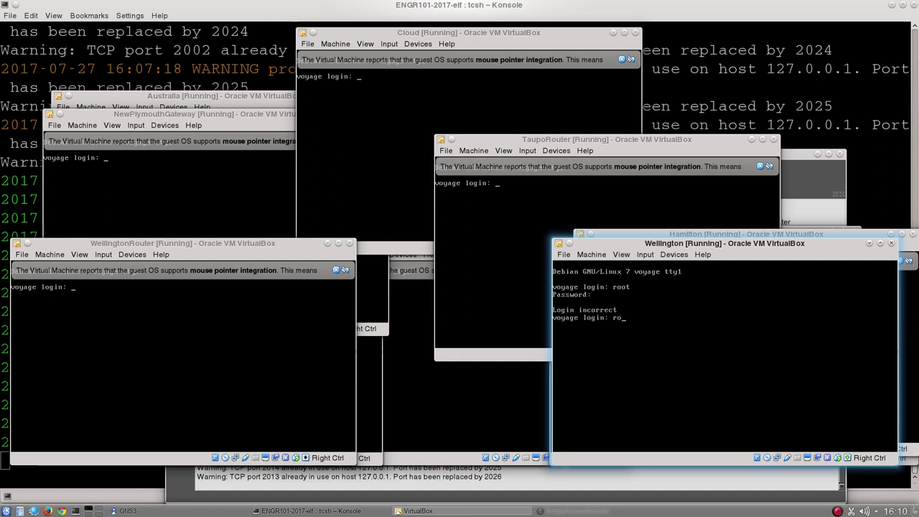
key("Return")
key("Return")
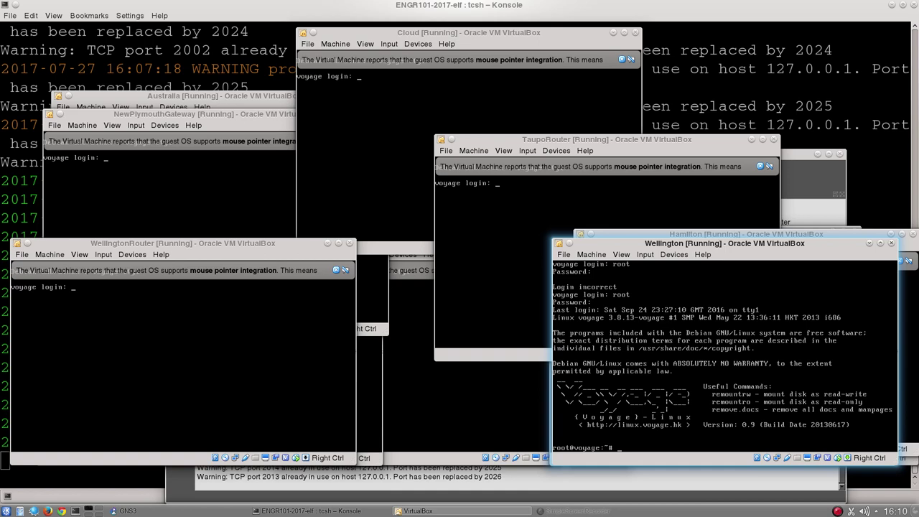
Set the Wellington window's scale factor to 150% and reposition the enlarged window
left_click_drag(743, 247, 469, 155)
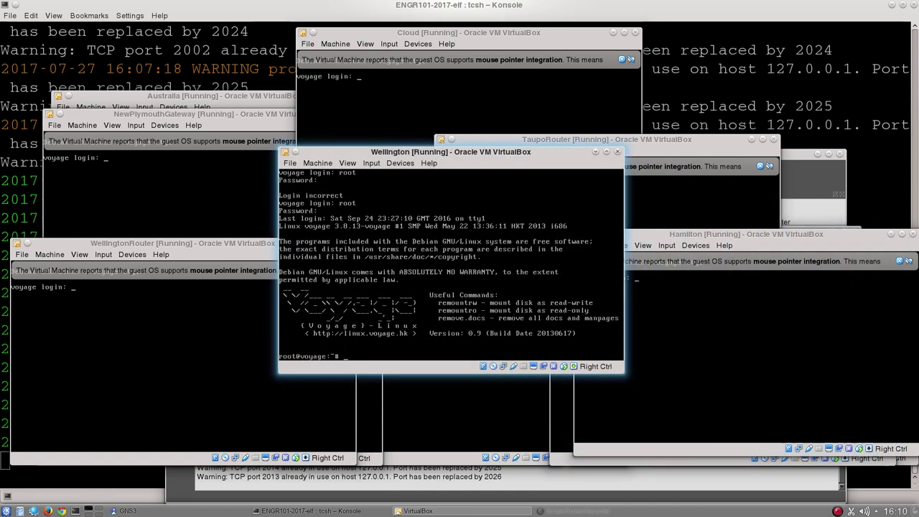
left_click(348, 163)
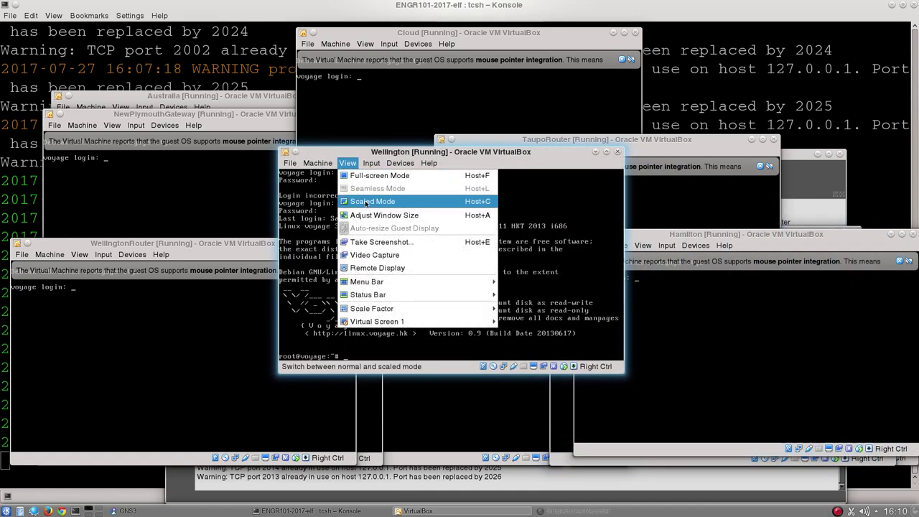
mouse_move(446, 310)
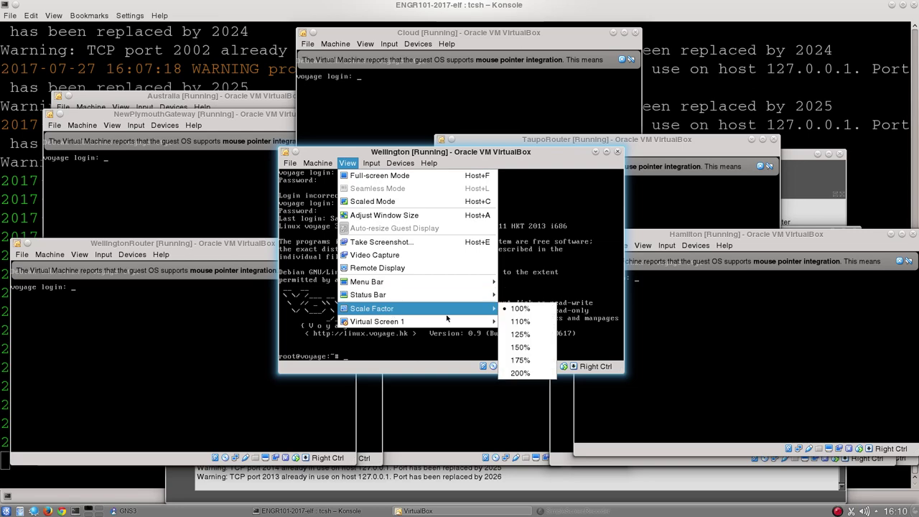
left_click(528, 361)
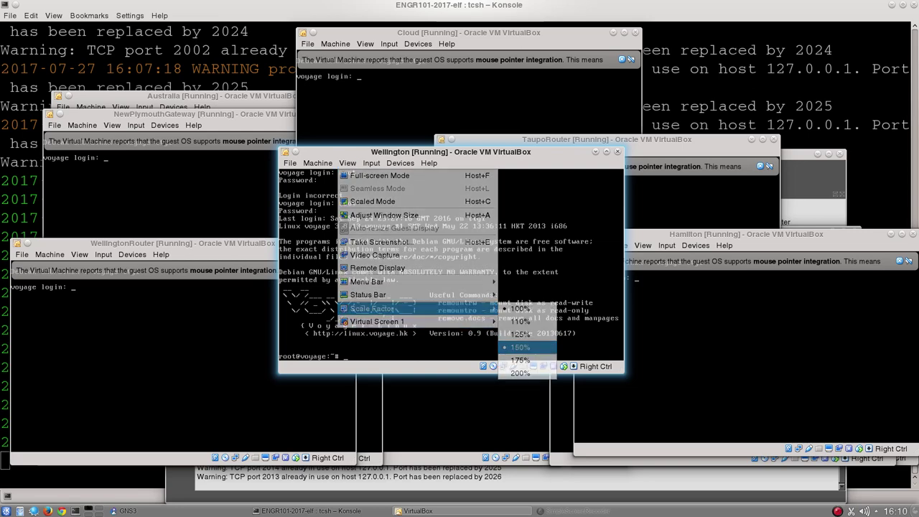
left_click_drag(501, 153, 429, 86)
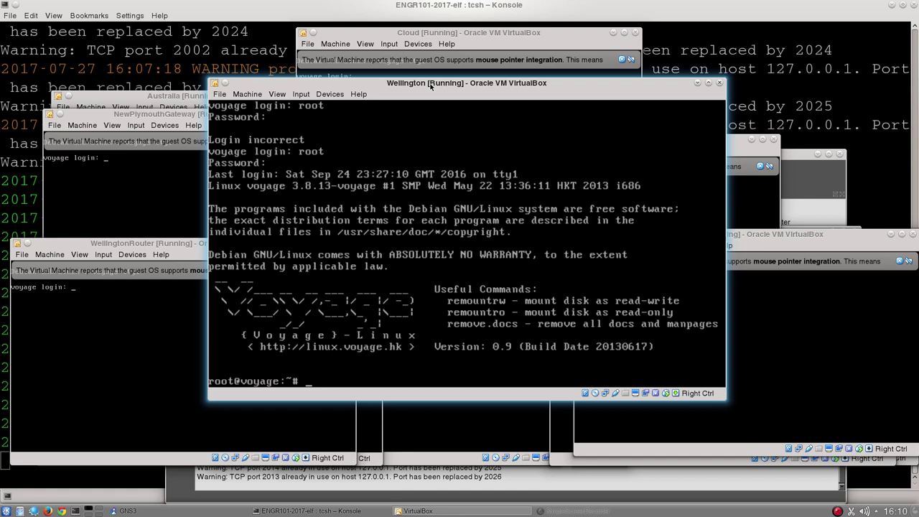
Run ls and then ifconfig at the Wellington root prompt
type("ls")
key("Return")
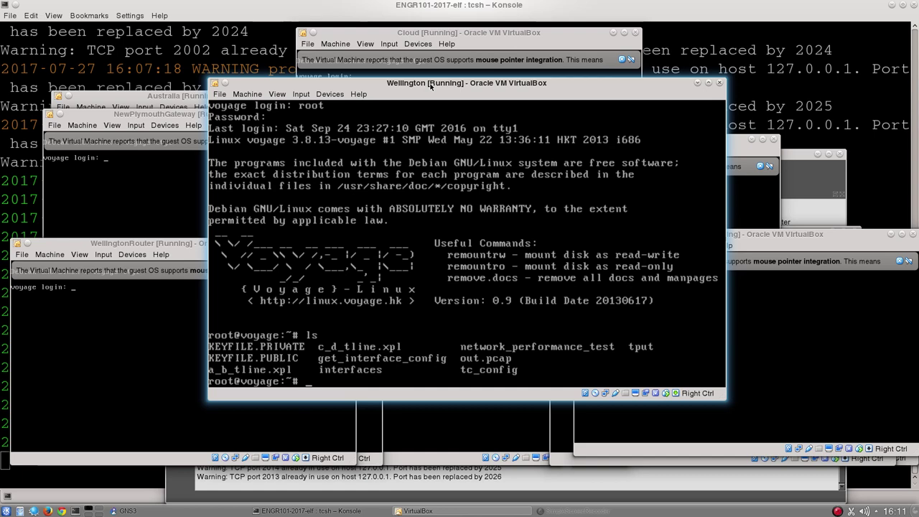
type("ifconfig")
key("Return")
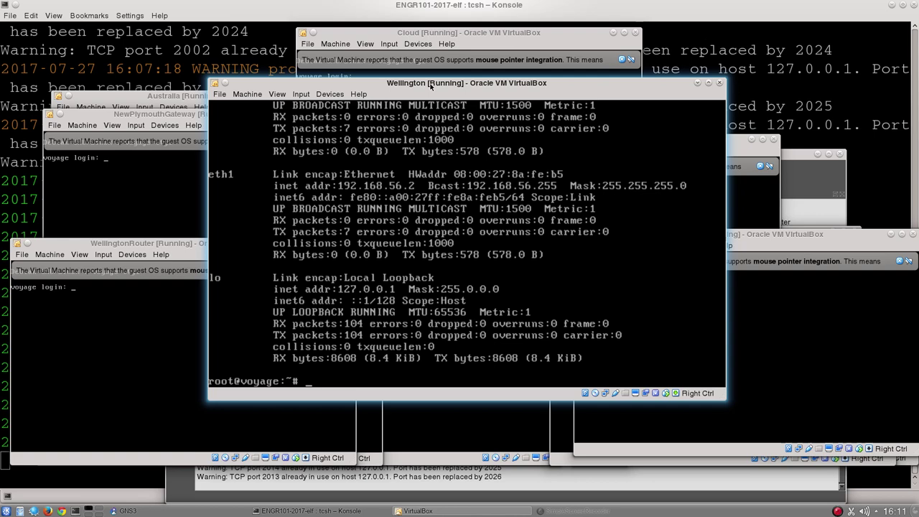
Page back through the ifconfig output to review eth0 at 10.0.1.2 and eth1 at 192.168.56.2
key("shift+Page_Up")
key("shift+Page_Down")
key("shift+Page_Up")
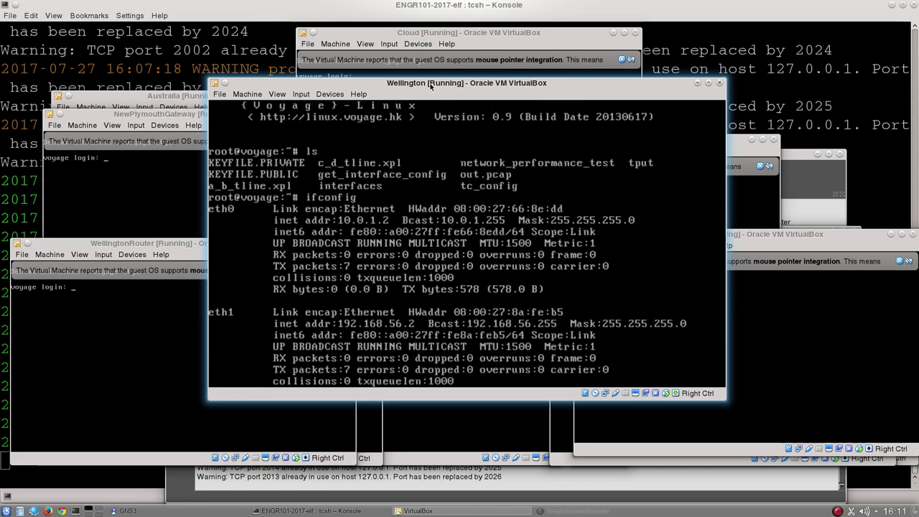
key("shift+Page_Down")
key("shift+Page_Up")
key("shift+Page_Up")
key("shift+Page_Down")
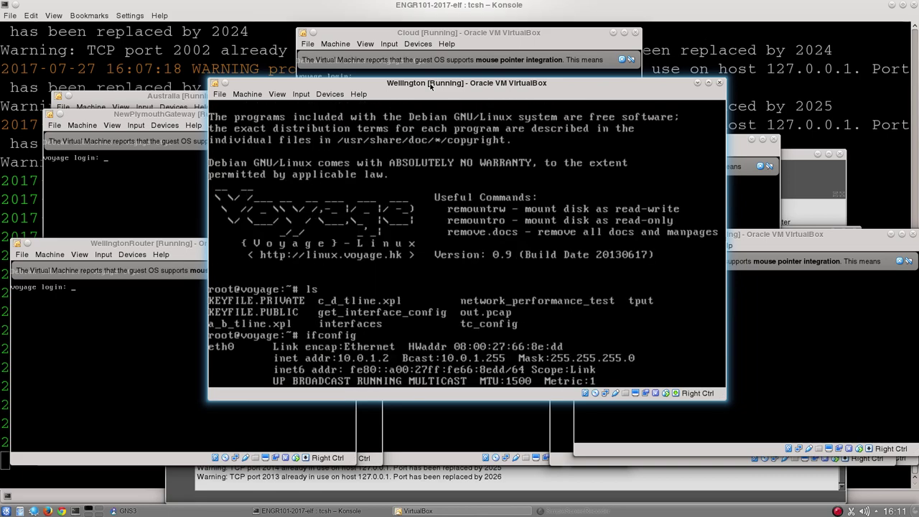
key("shift+Page_Down")
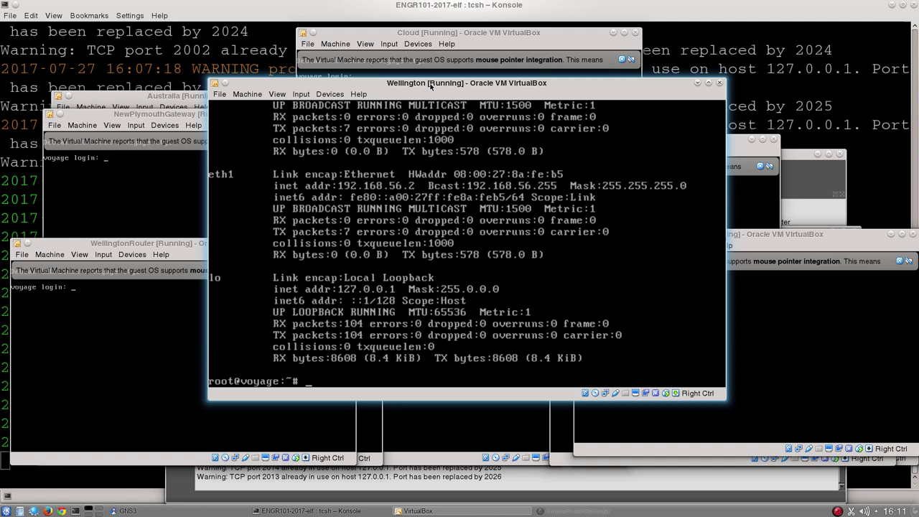
key("shift+Page_Up")
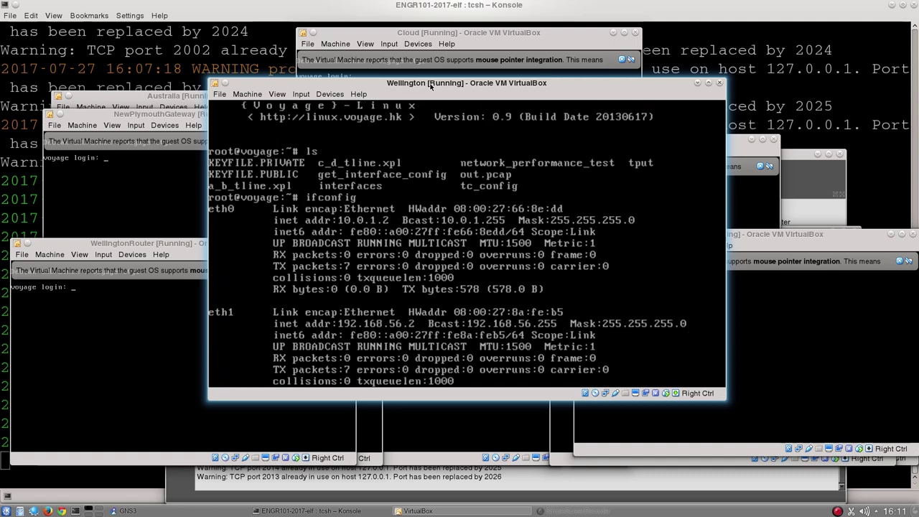
key("shift+Page_Down")
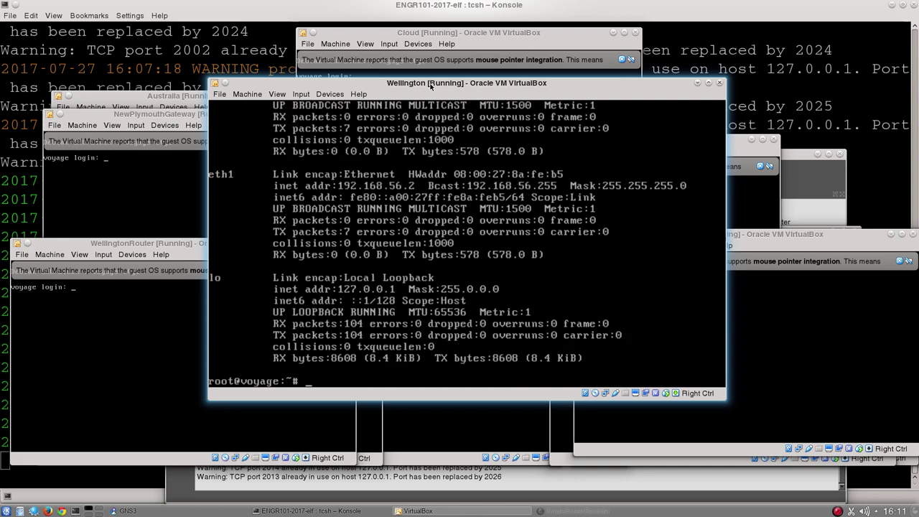
key("shift+Page_Up")
Run 'ifconfig | grep Bcast' on Wellington, listing 10.0.1.2 and 192.168.56.2
type("ifconfig |")
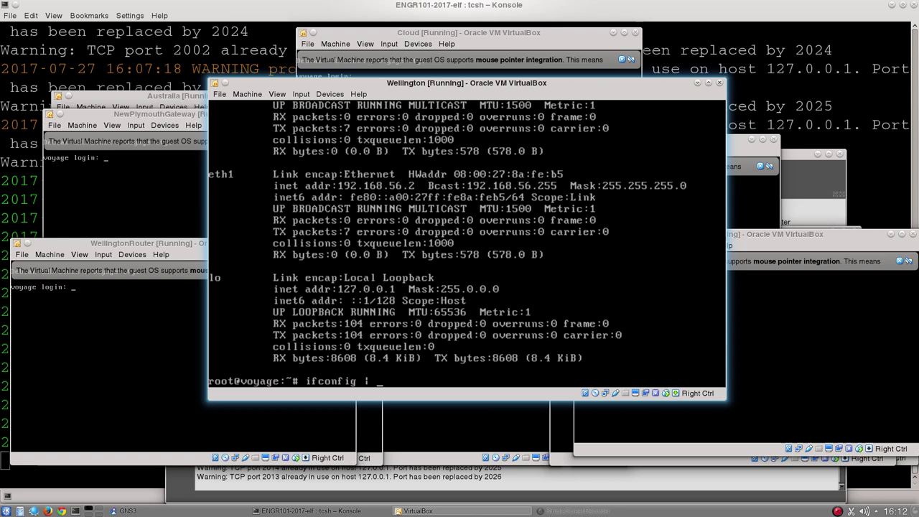
type(" grep")
type("Bcast")
key("Return")
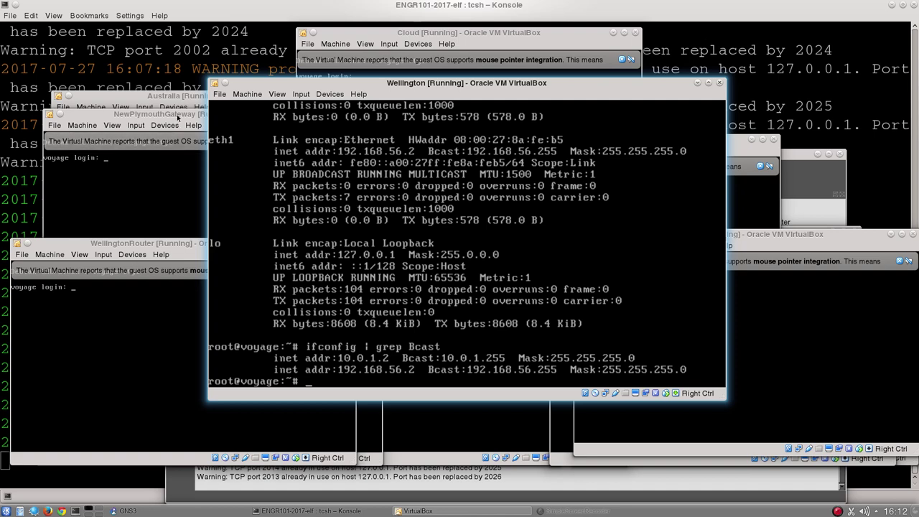
Bring NewPlymouthGateway to the front, set its scale factor to 150%, and move it right
left_click(178, 117)
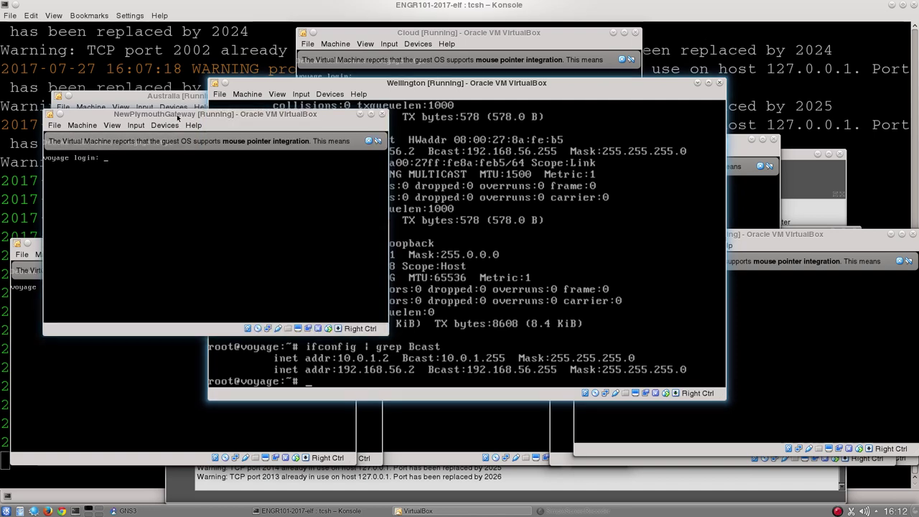
left_click(112, 125)
mouse_move(151, 275)
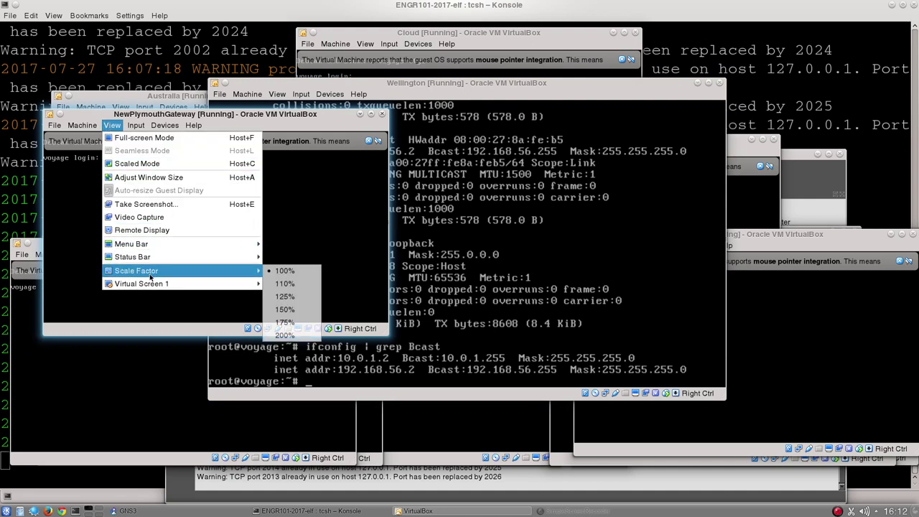
left_click(308, 310)
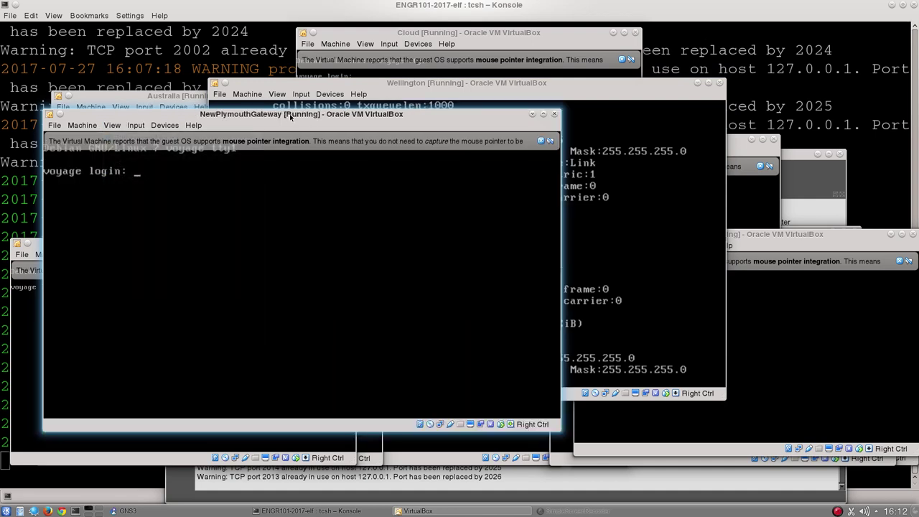
left_click_drag(287, 101, 445, 87)
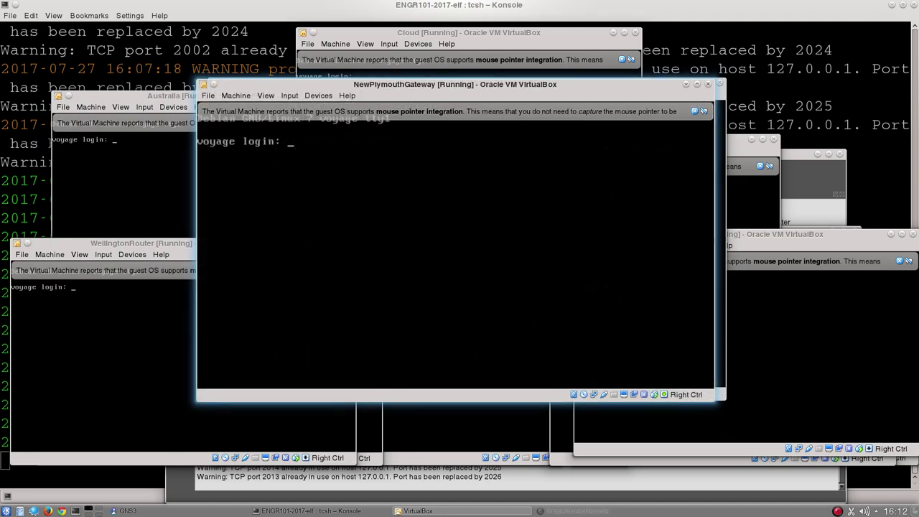
Dismiss the mouse integration notice and log in to NewPlymouthGateway as root
left_click(694, 112)
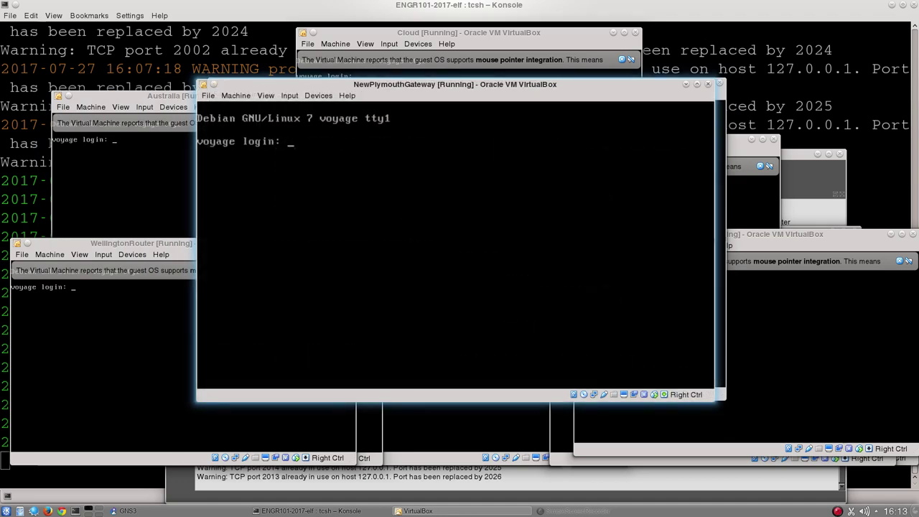
type("root")
key("Return")
key("Return")
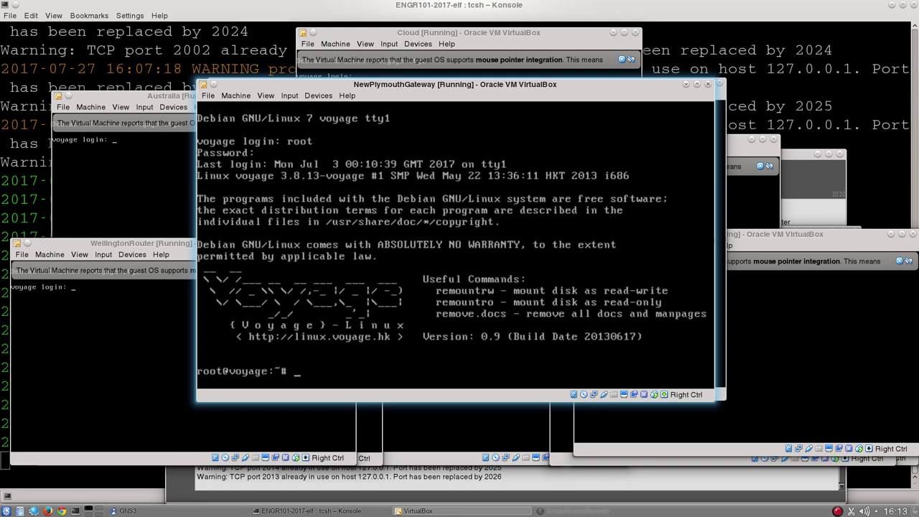
Run ifconfig on NewPlymouthGateway and page through eth0–eth6 and lo, with eth6 at 192.168.56.14
type("ifconfig")
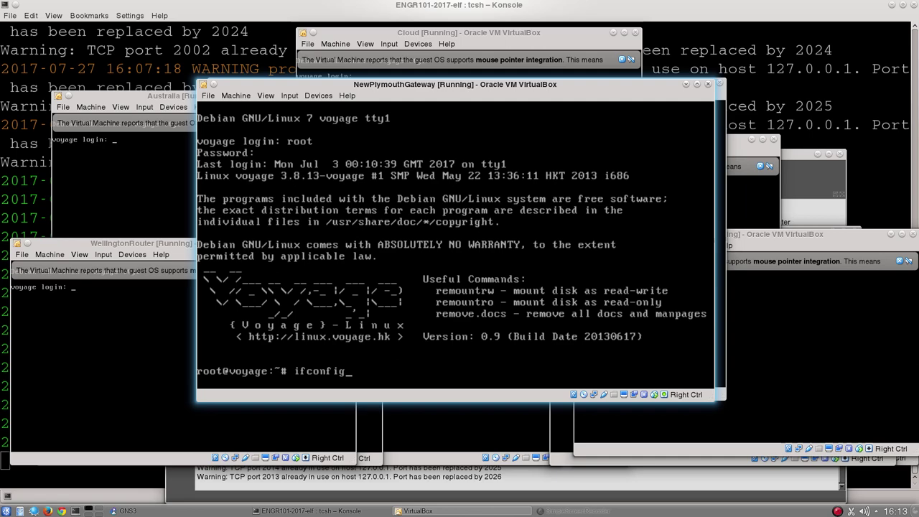
key("Return")
key("shift+Page_Up")
key("shift+Page_Up")
key("shift+Page_Up")
key("shift+Page_Up")
key("shift+Page_Up")
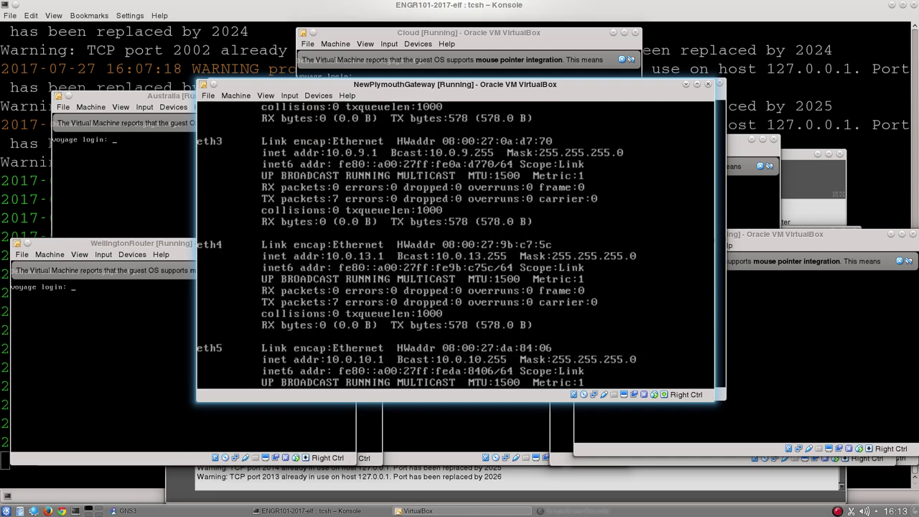
key("shift+Page_Down")
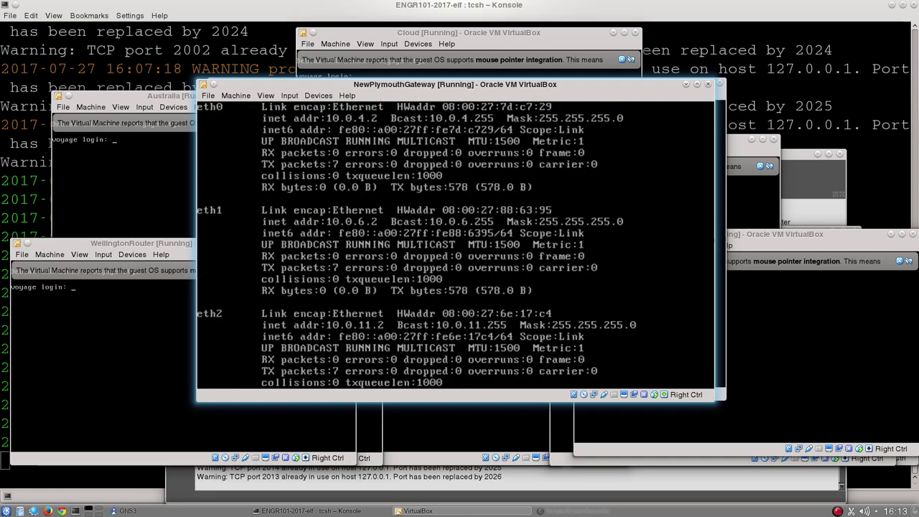
key("shift+Page_Down")
key("shift+Page_Down")
key("shift+Page_Down")
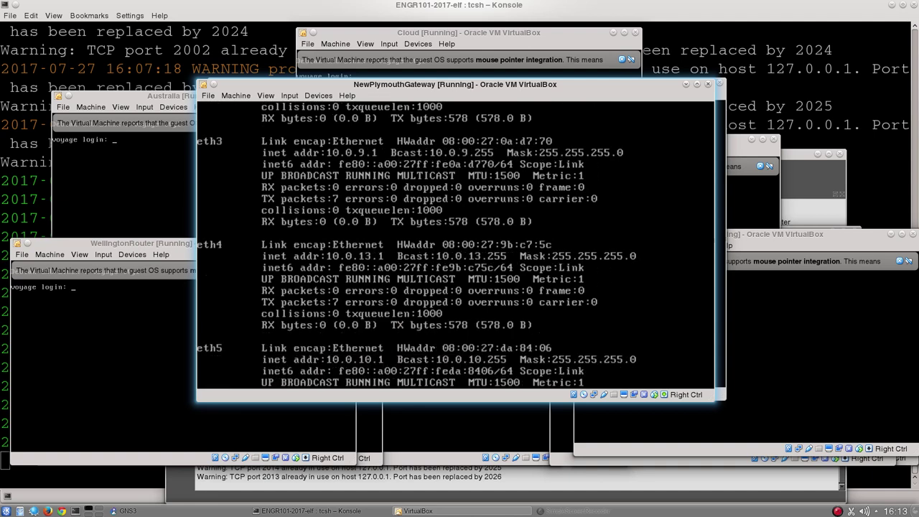
key("shift+Page_Down")
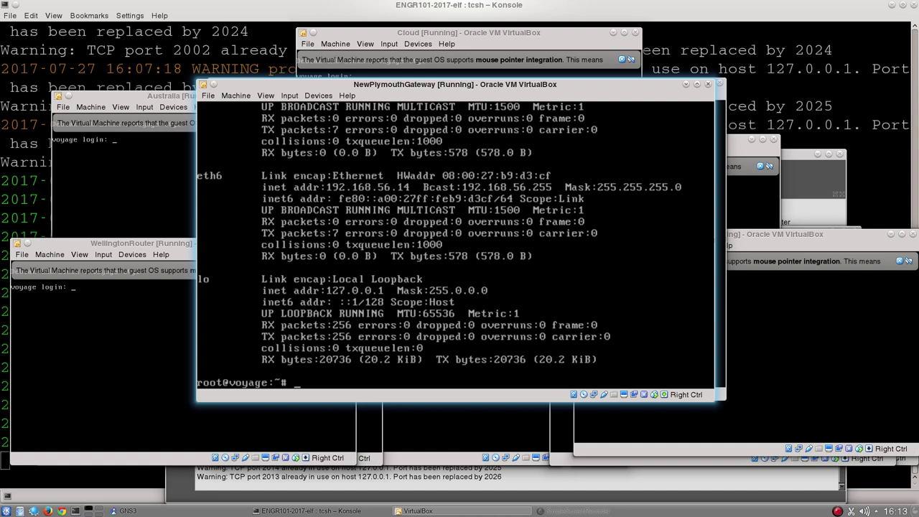
Run 'ifconfig | grep Bcast' on NewPlymouthGateway, listing seven addresses from 10.0.4.2 to 192.168.56.14
type("ifconfig | grep Bcast")
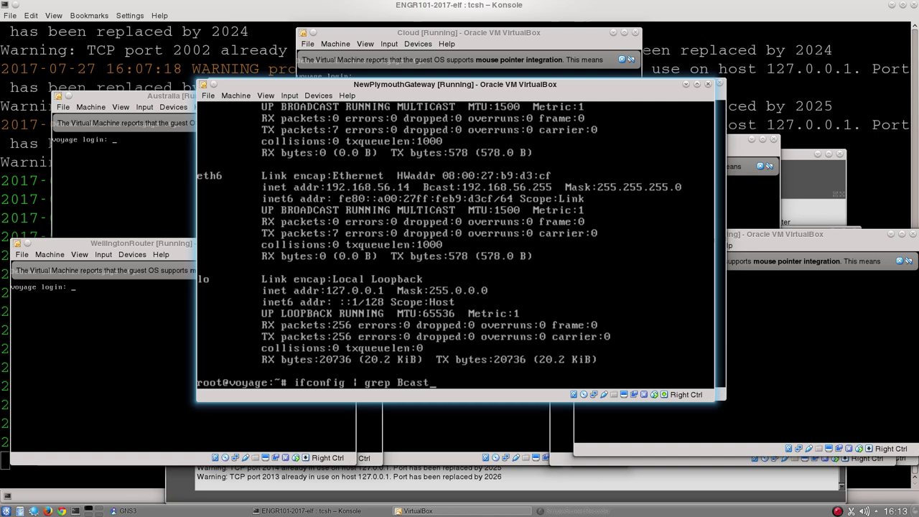
key("Return")
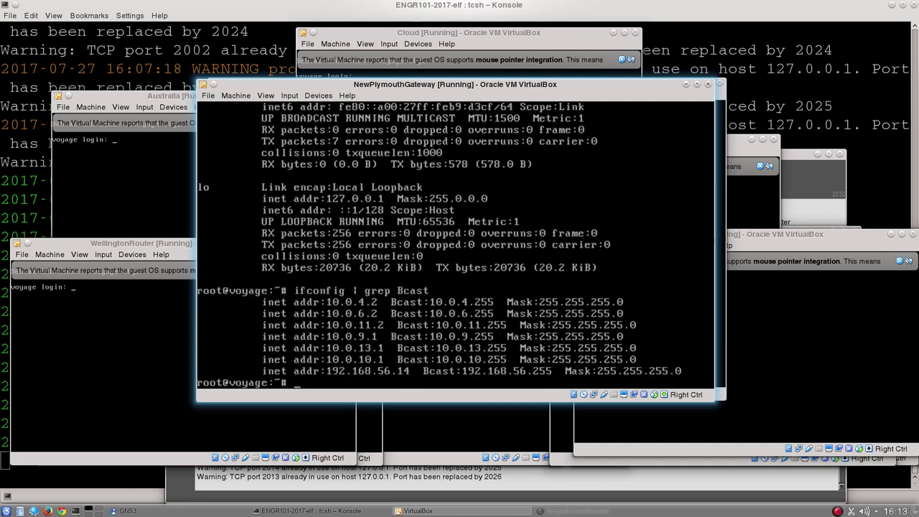